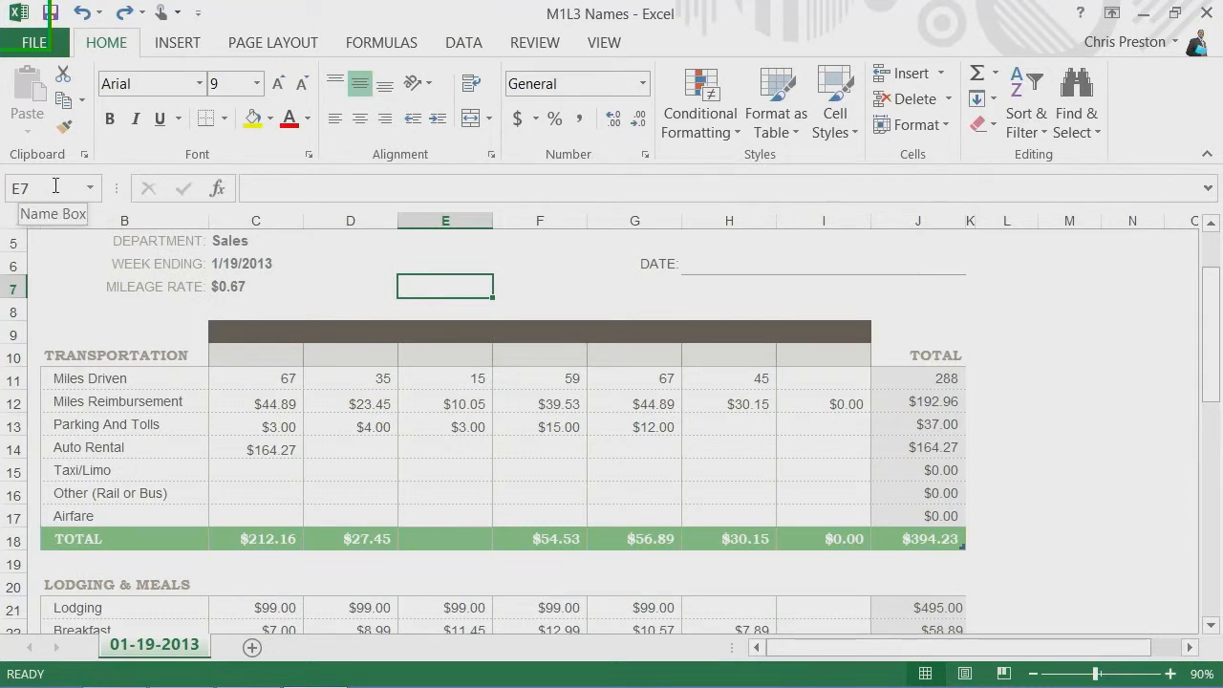
- Search the workbook for the text "Dinner"
left_click(1083, 105)
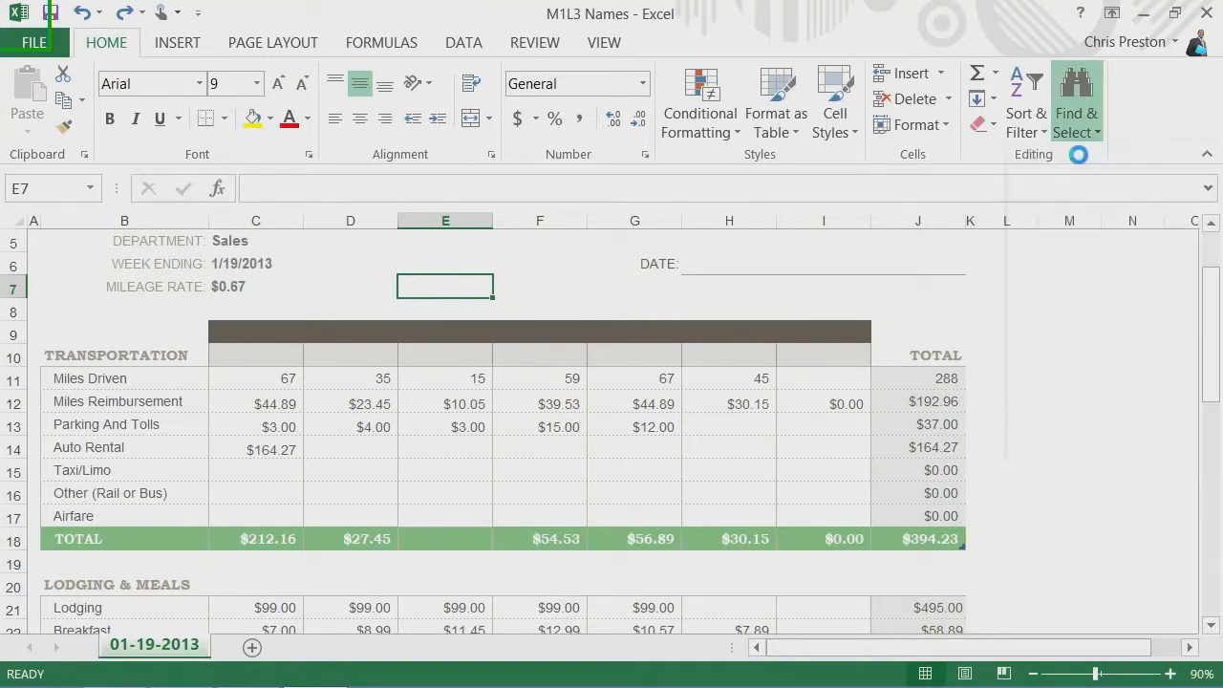
left_click(1083, 163)
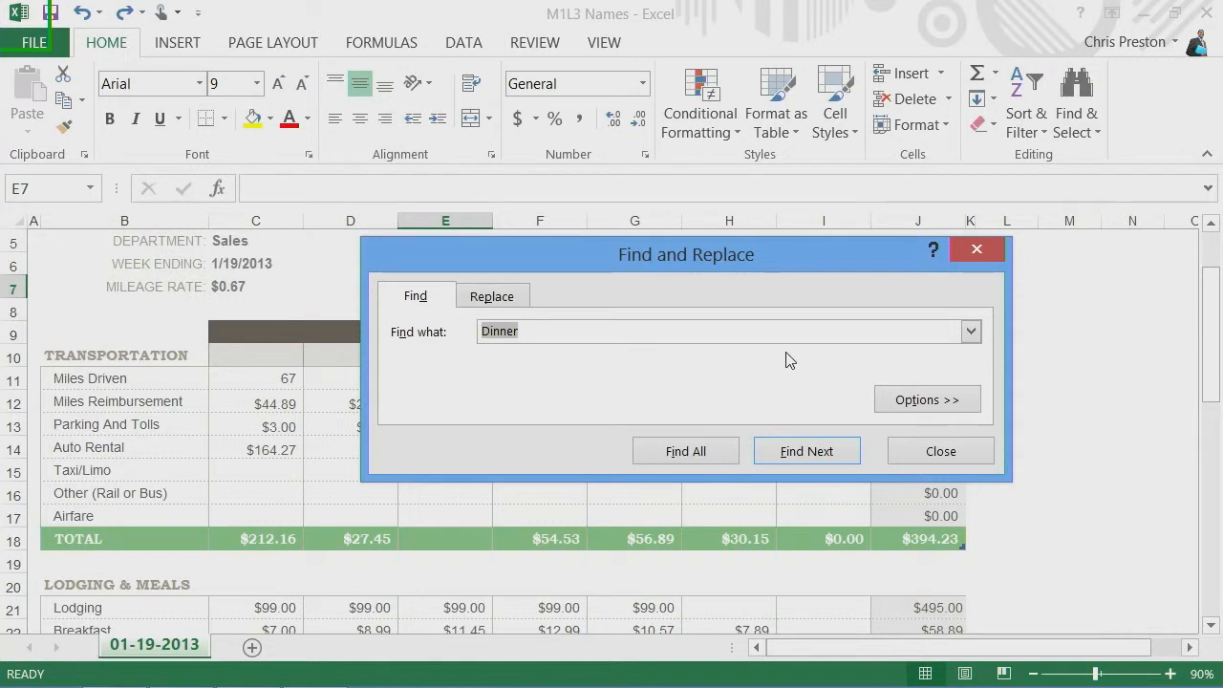
type("Dinner")
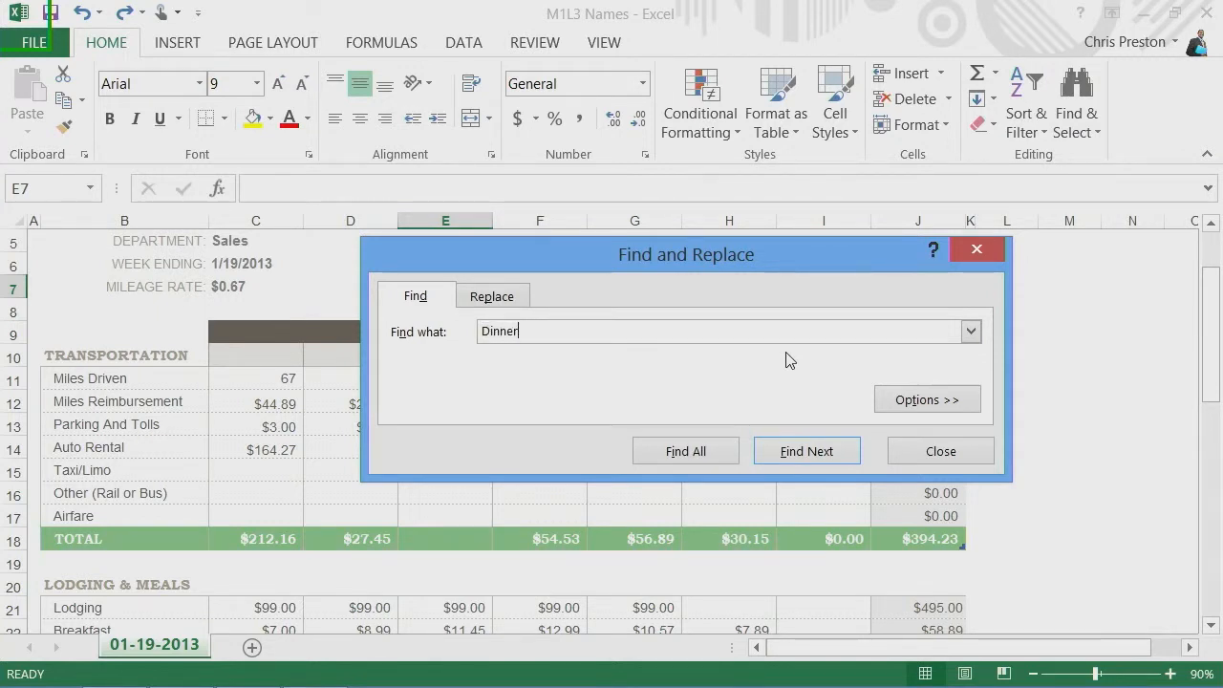
key("Return")
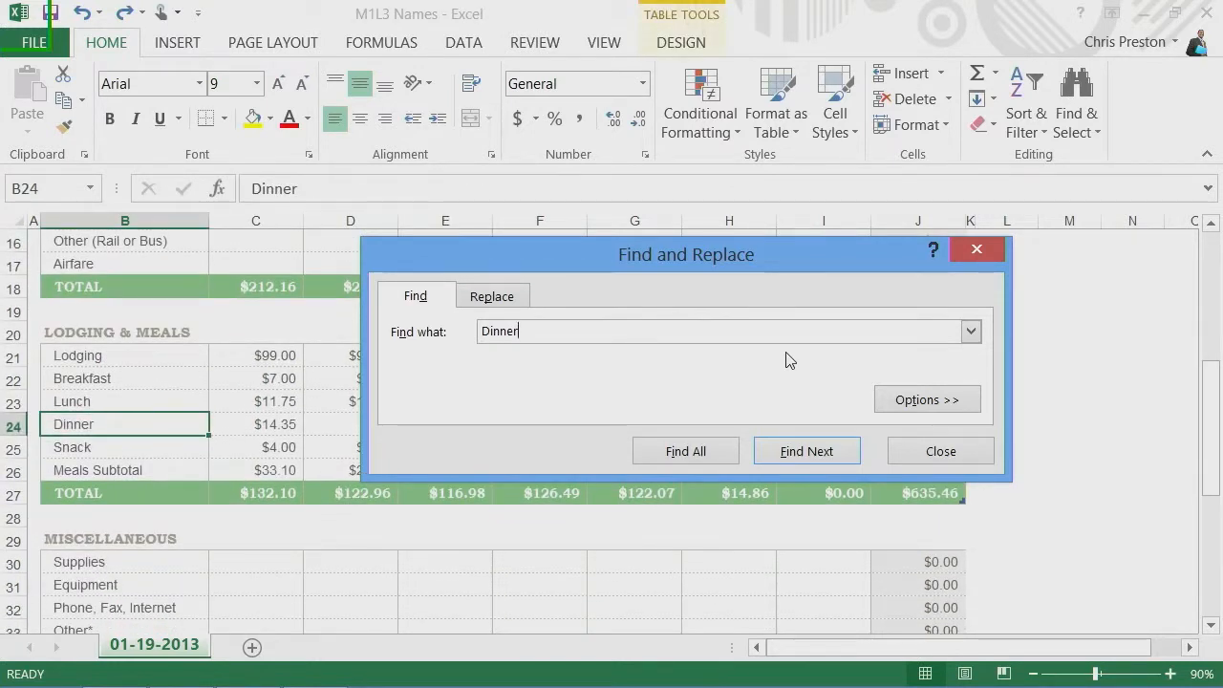
- Expand the search options, try the Sheet and Workbook scopes, view the format choices, and close Find and Replace
left_click(918, 403)
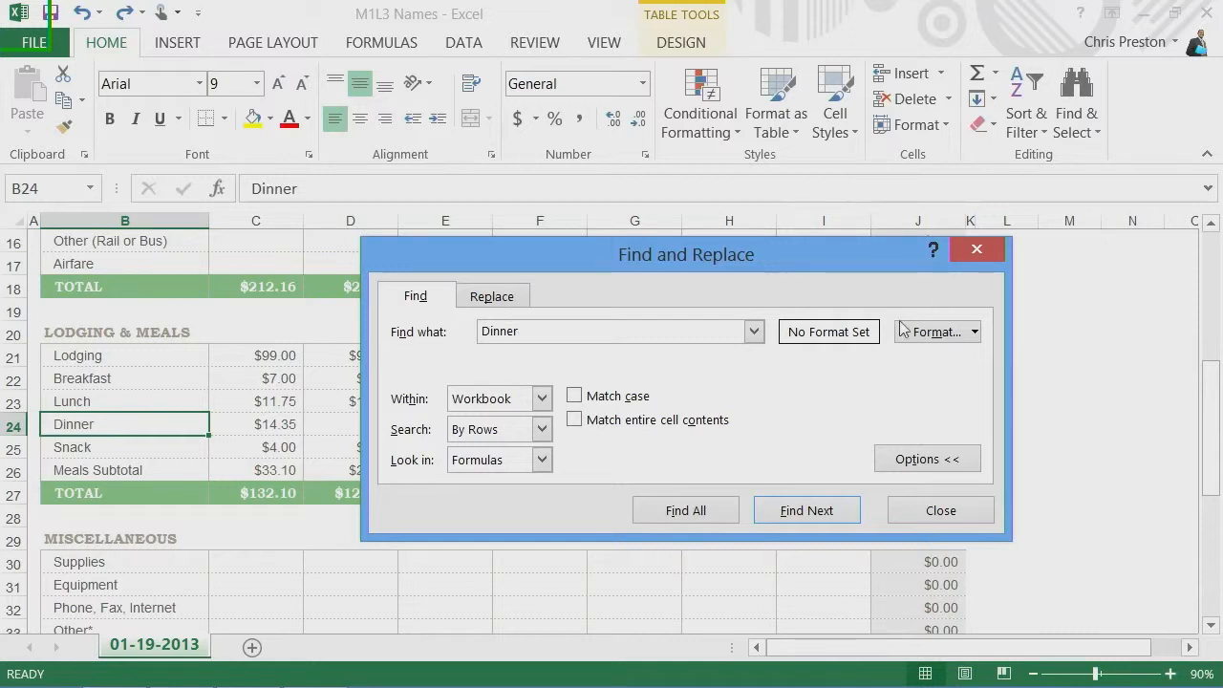
left_click(541, 399)
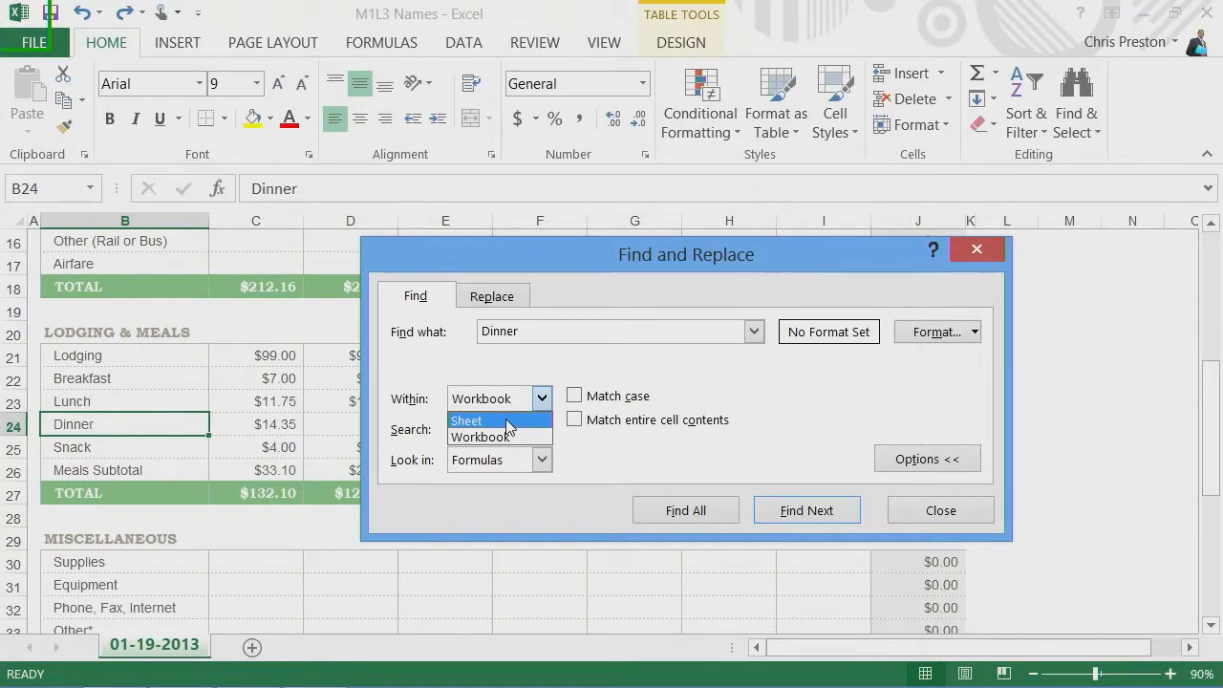
left_click(506, 421)
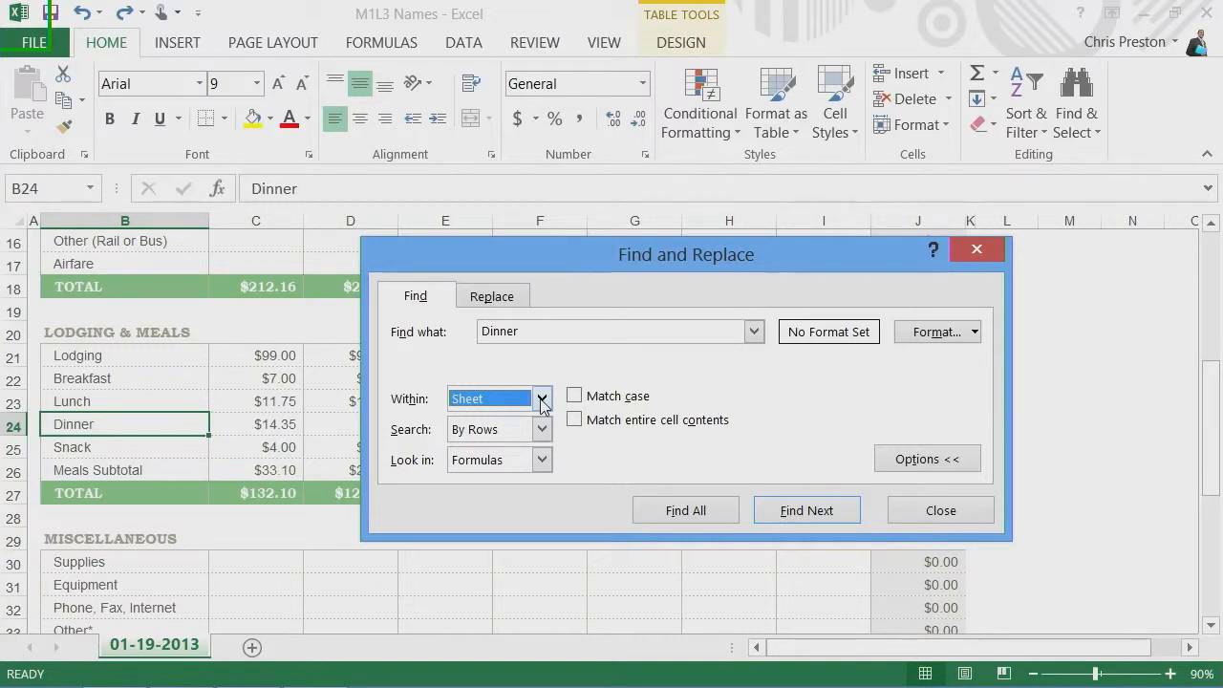
left_click(542, 403)
left_click(502, 435)
left_click(976, 332)
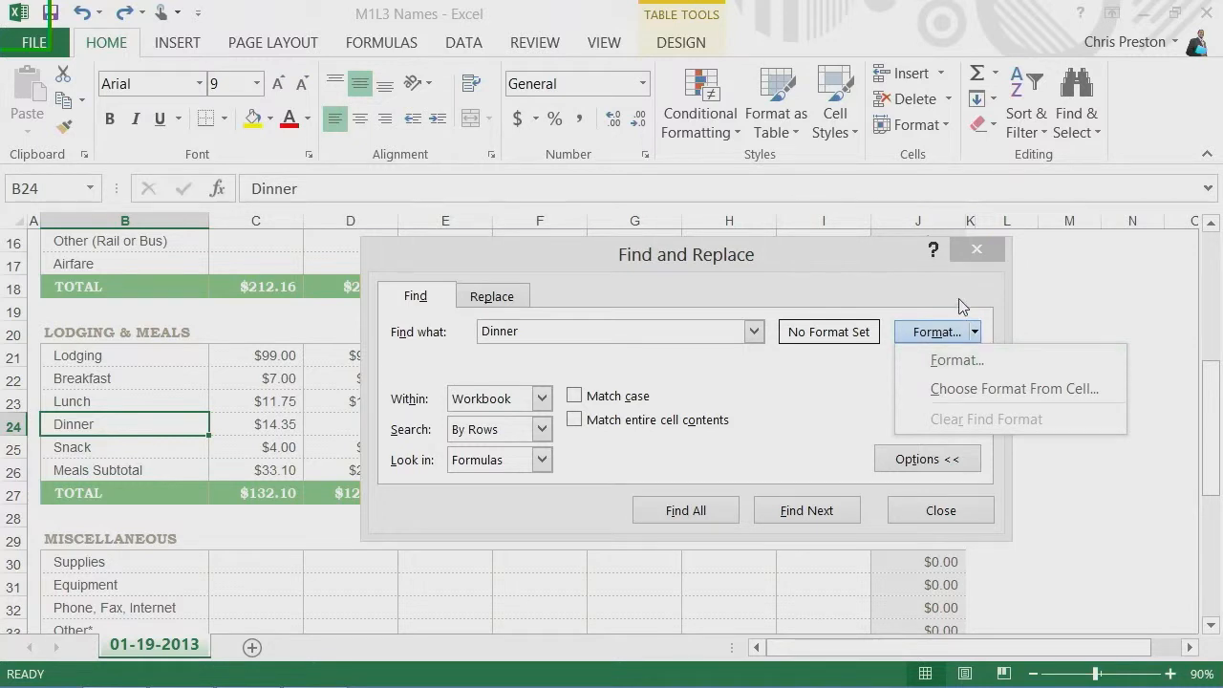
left_click(962, 306)
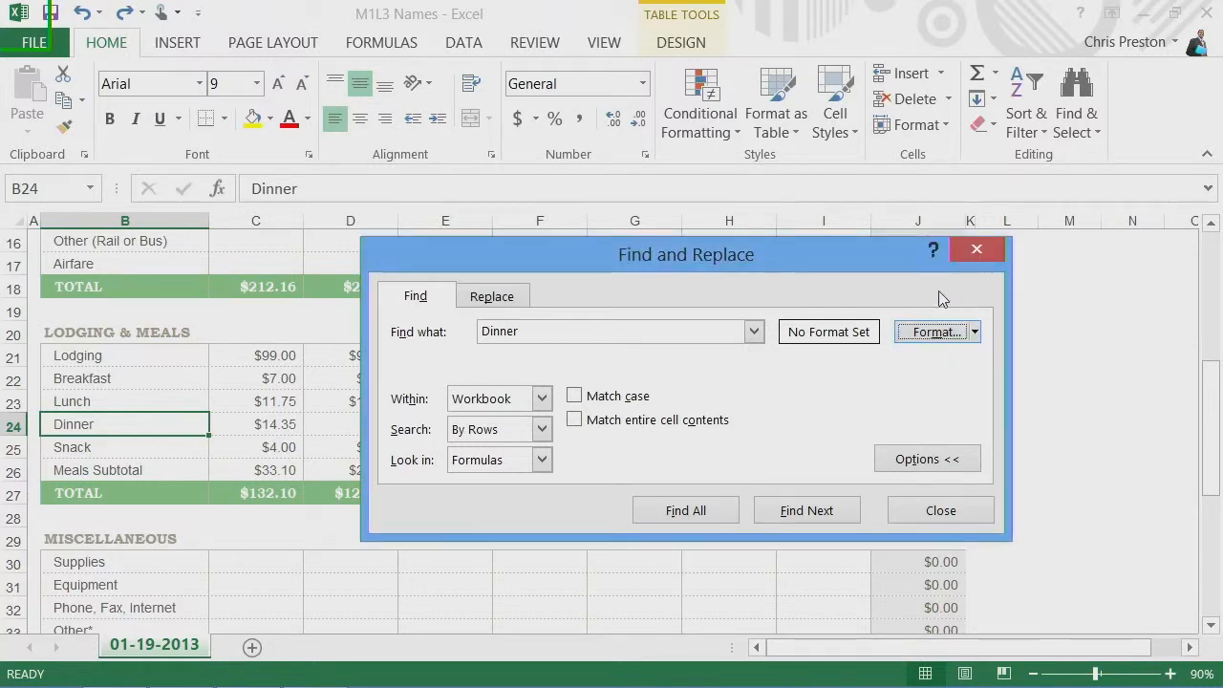
left_click(932, 512)
- Use Go To to jump to cell A5
left_click(1078, 124)
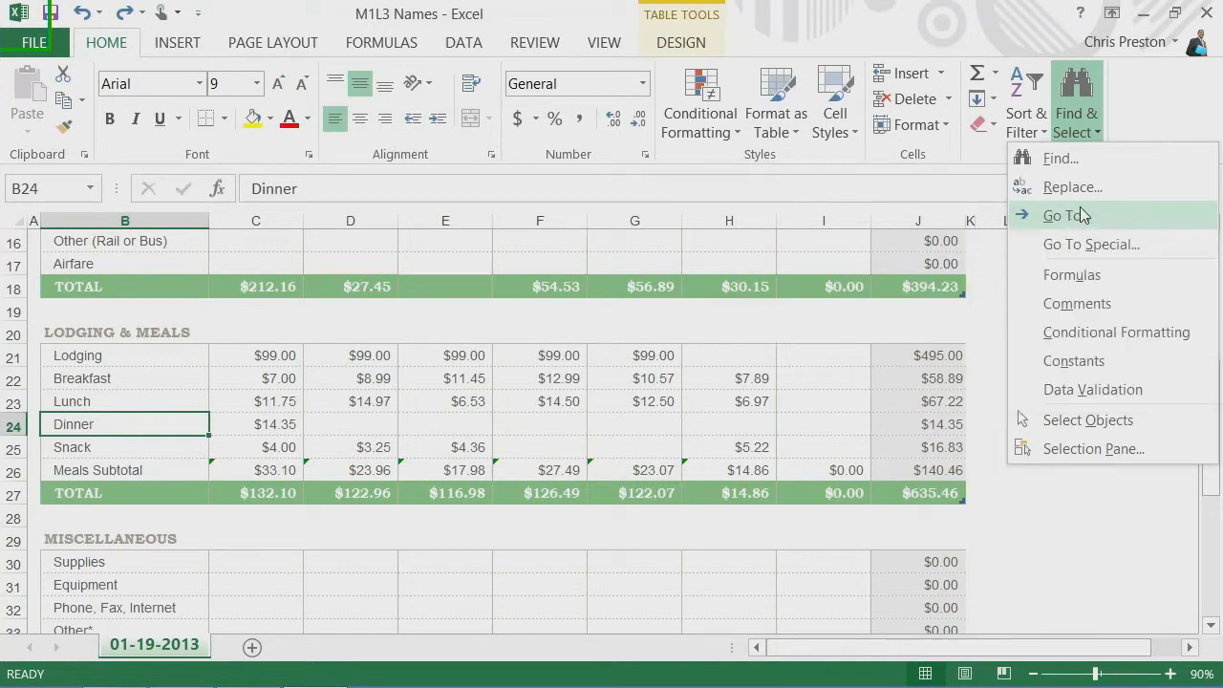
left_click(1077, 113)
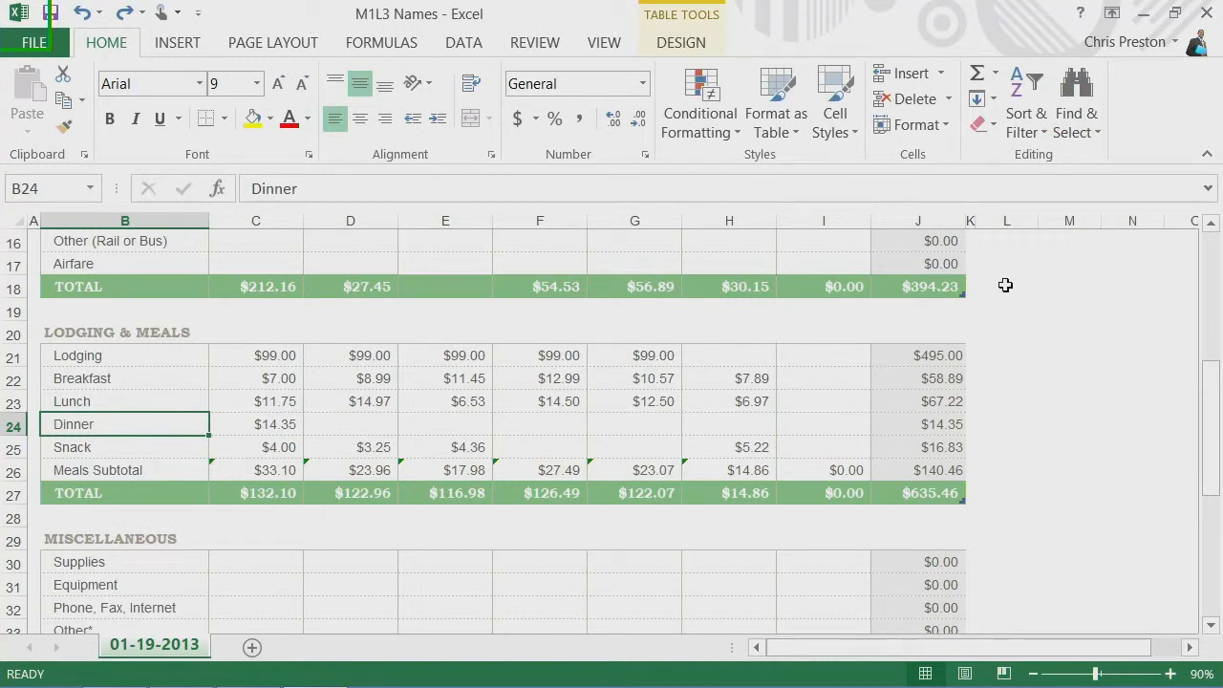
key("ctrl+g")
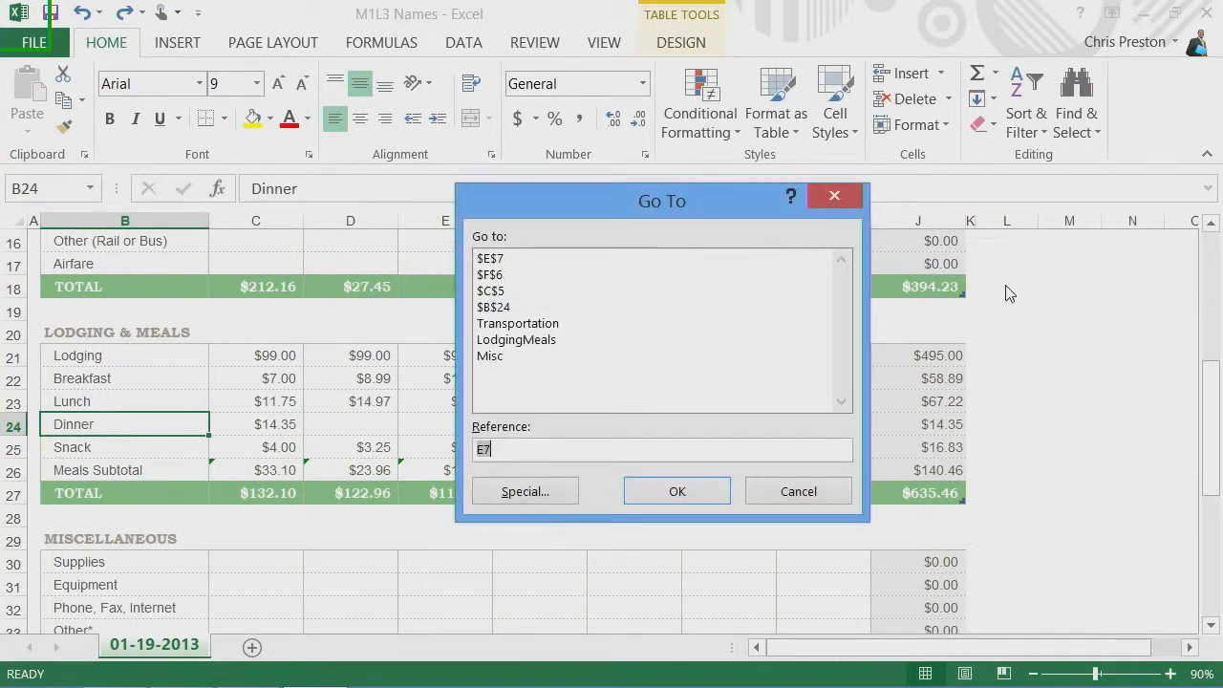
type("a5")
key("Return")
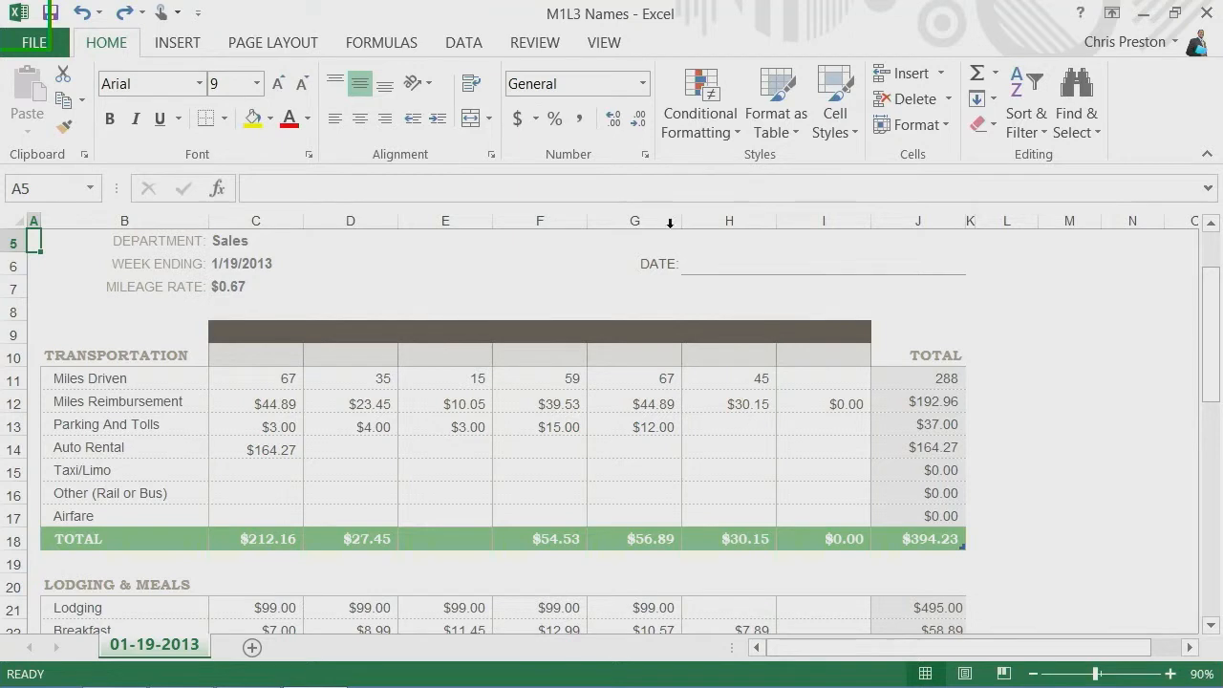
- Jump directly to cell G2 by entering its reference
left_click(58, 189)
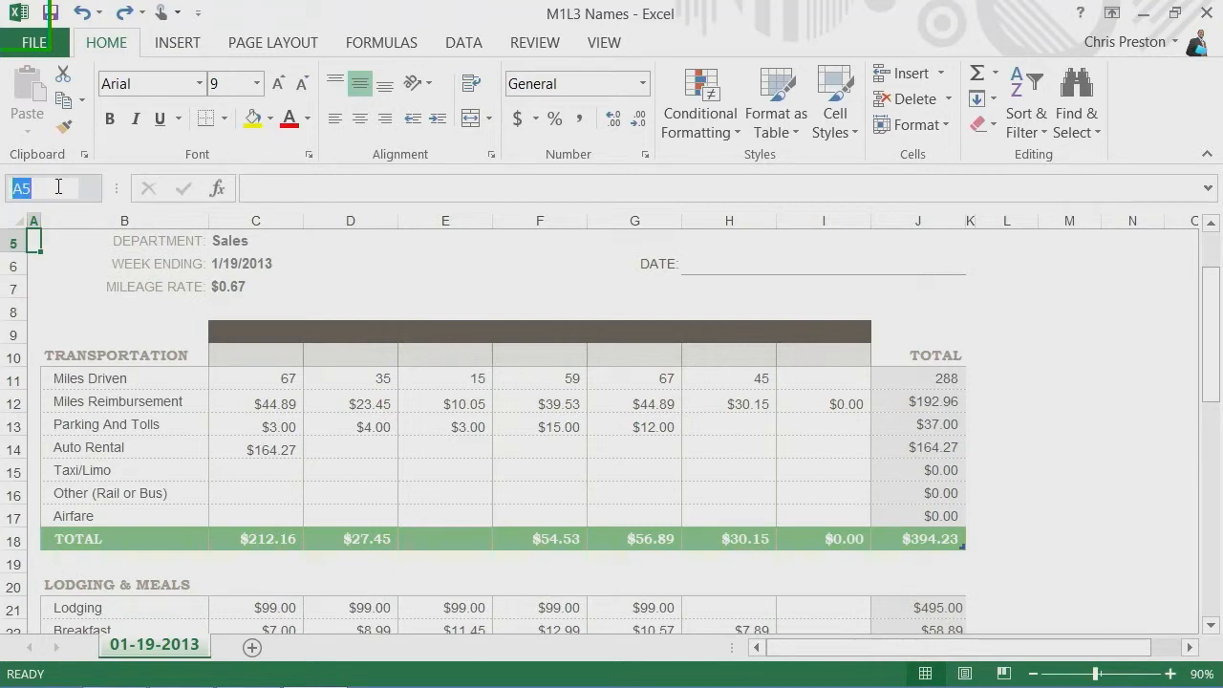
type("G2")
key("Return")
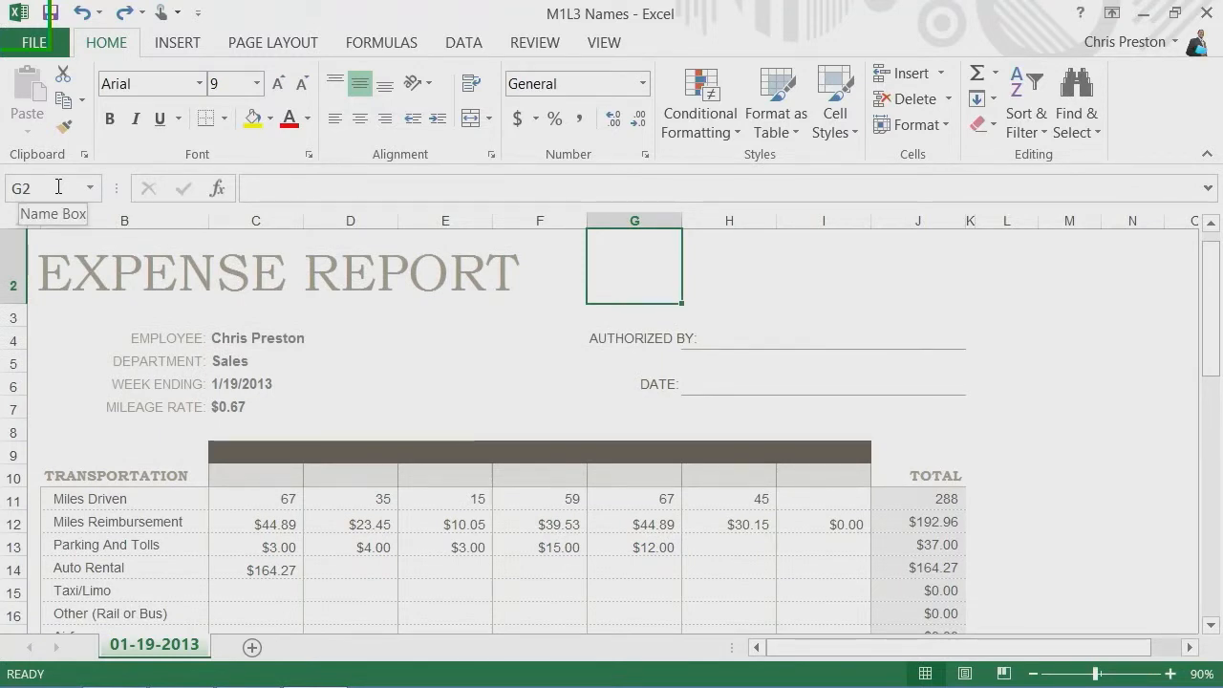
- Select the range I11:I15 by entering its reference
left_click(58, 186)
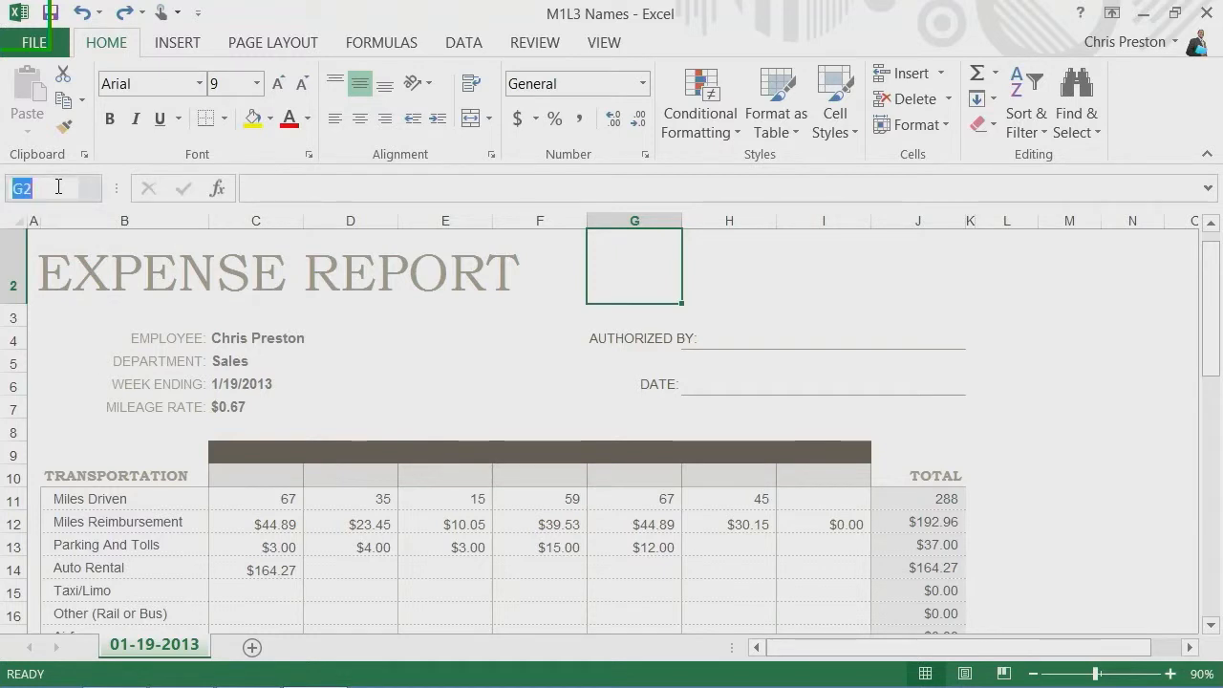
type("i11:i15")
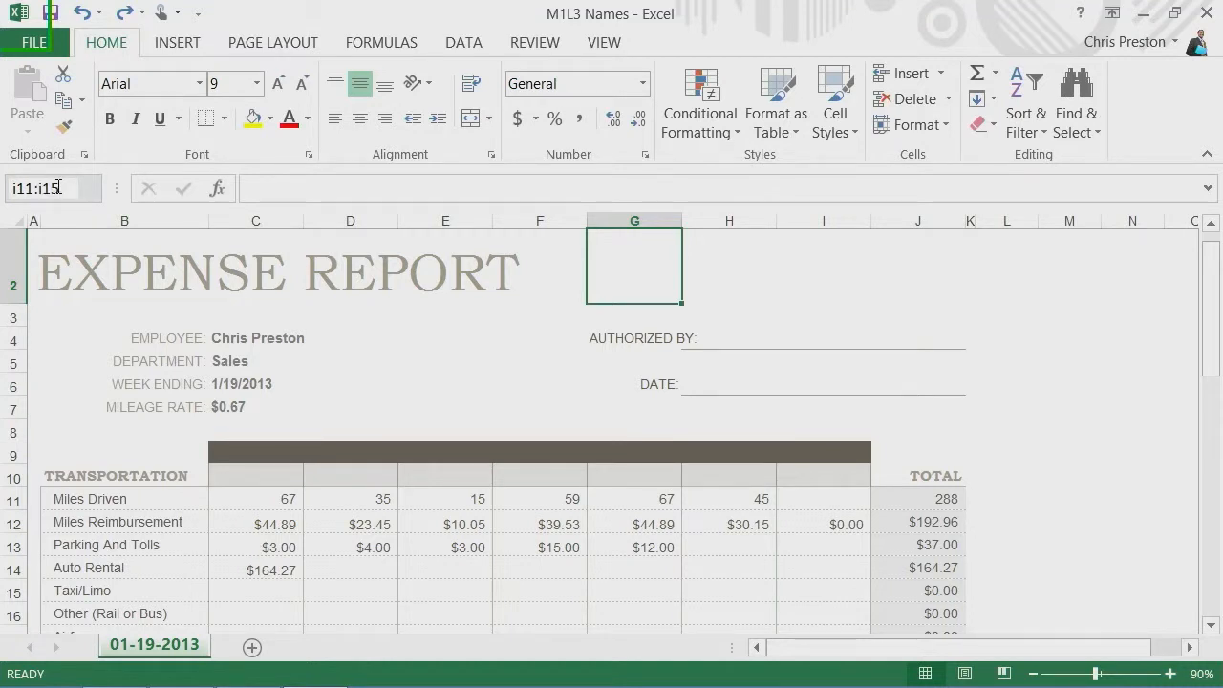
key("Return")
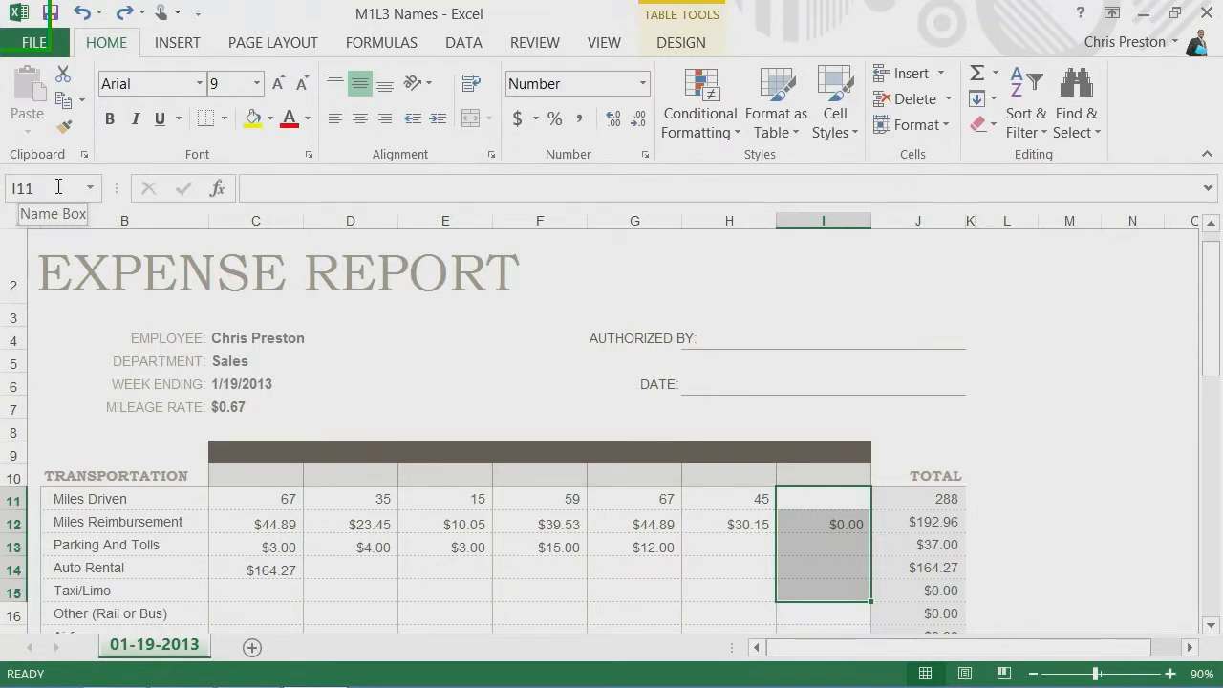
left_click(58, 186)
type("i11:")
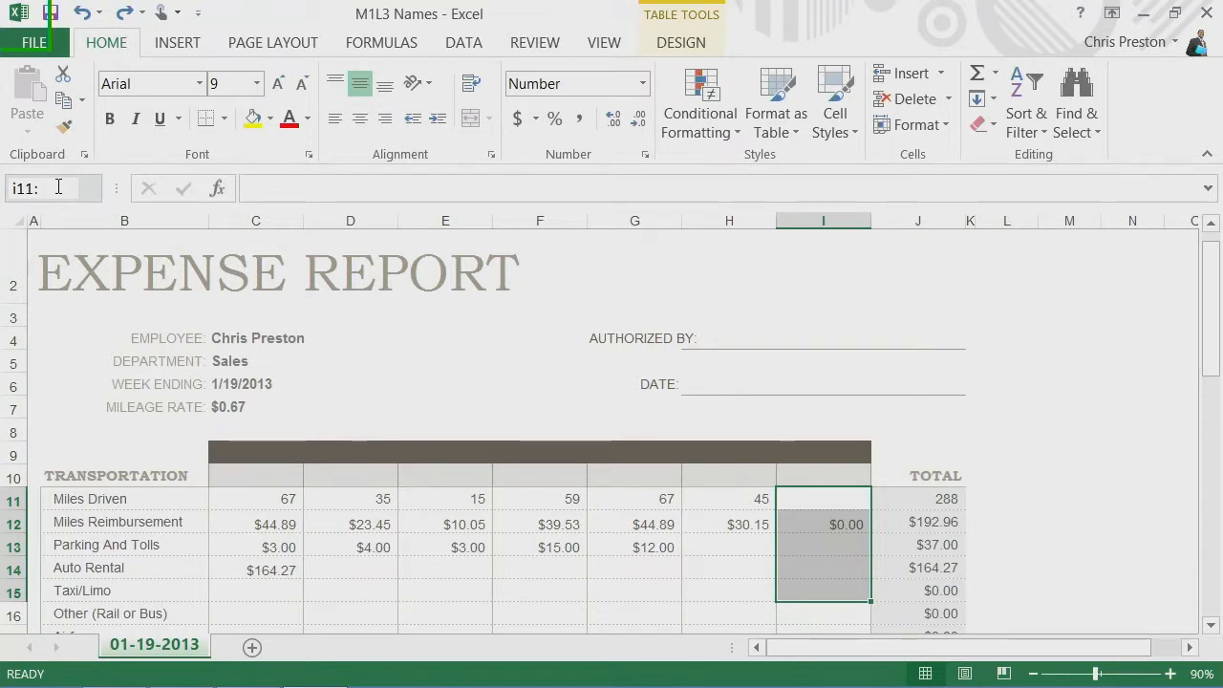
type("i15")
key("Return")
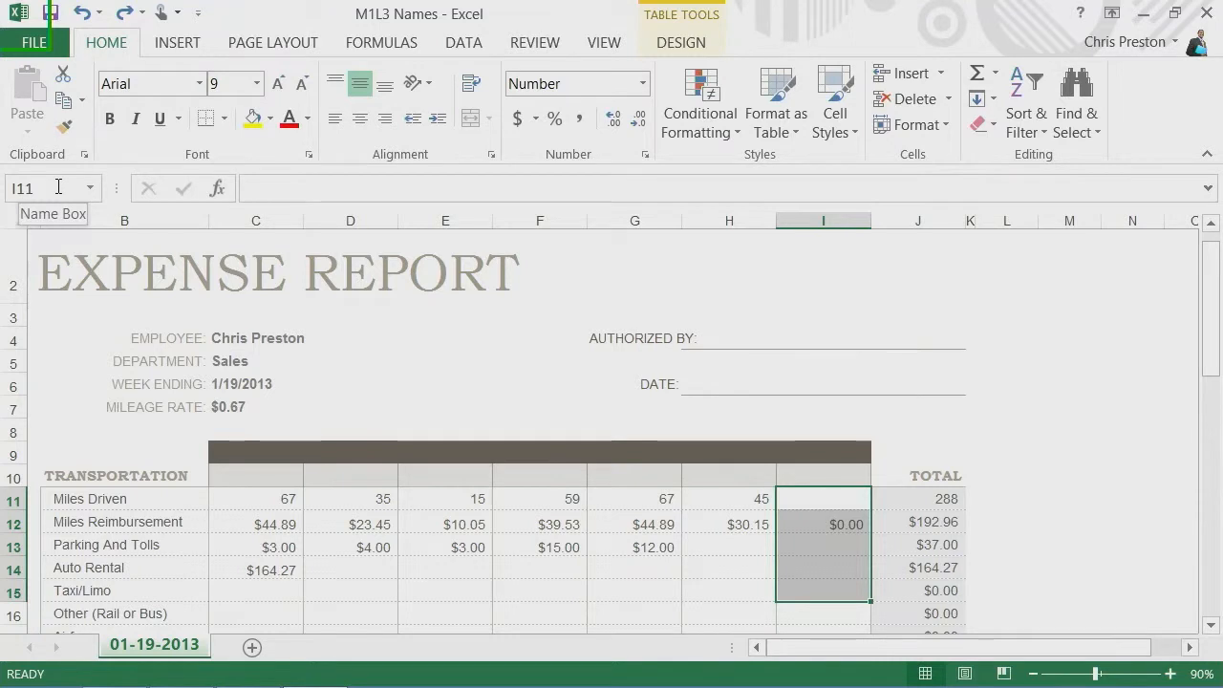
- Name the Miles Driven cells from C11 to I11 "Miles"
left_click_drag(282, 501, 814, 501)
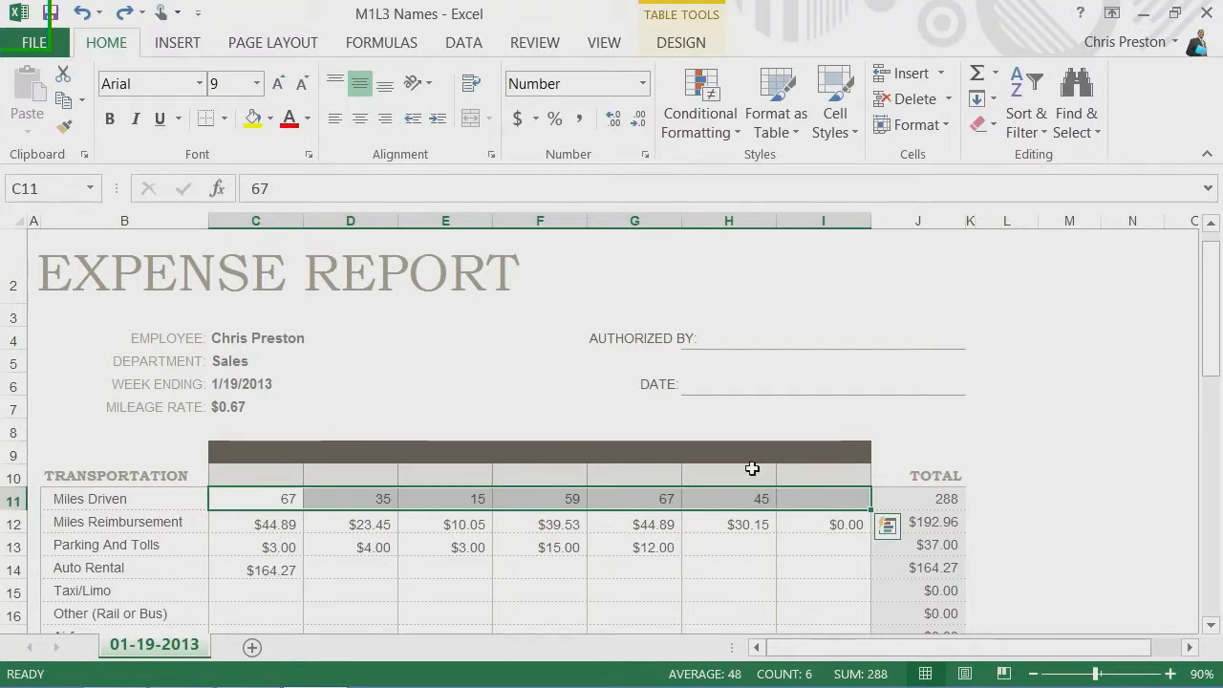
left_click(55, 186)
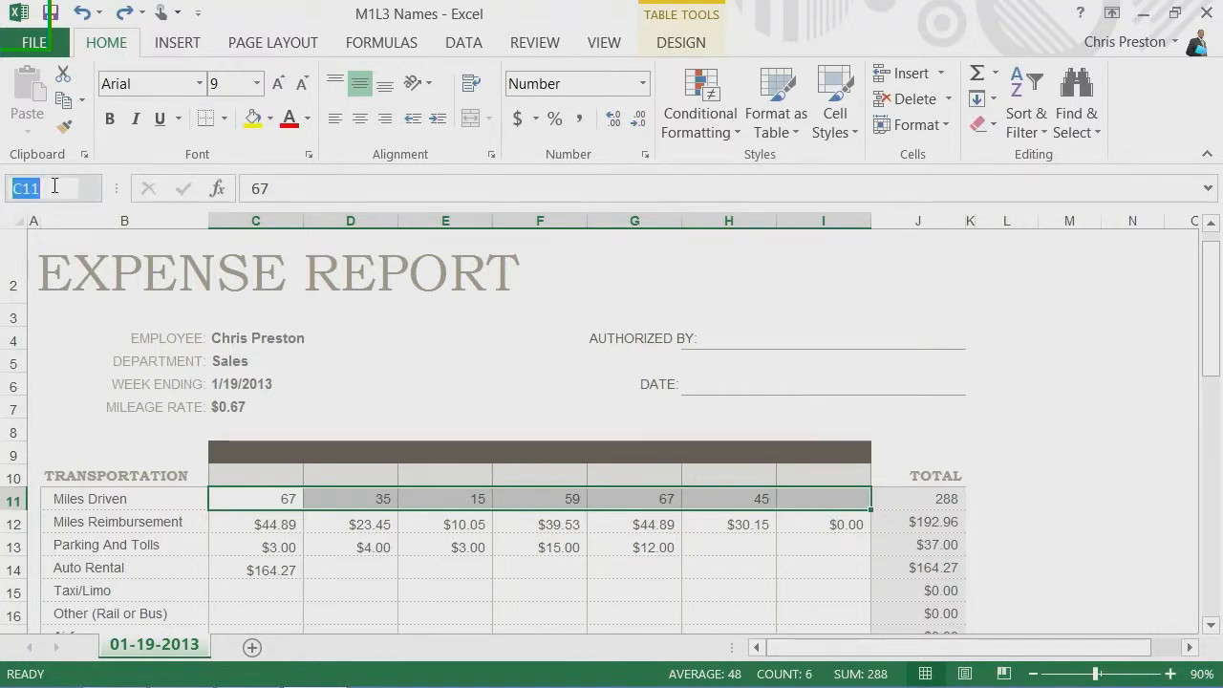
type("Miles")
key("Return")
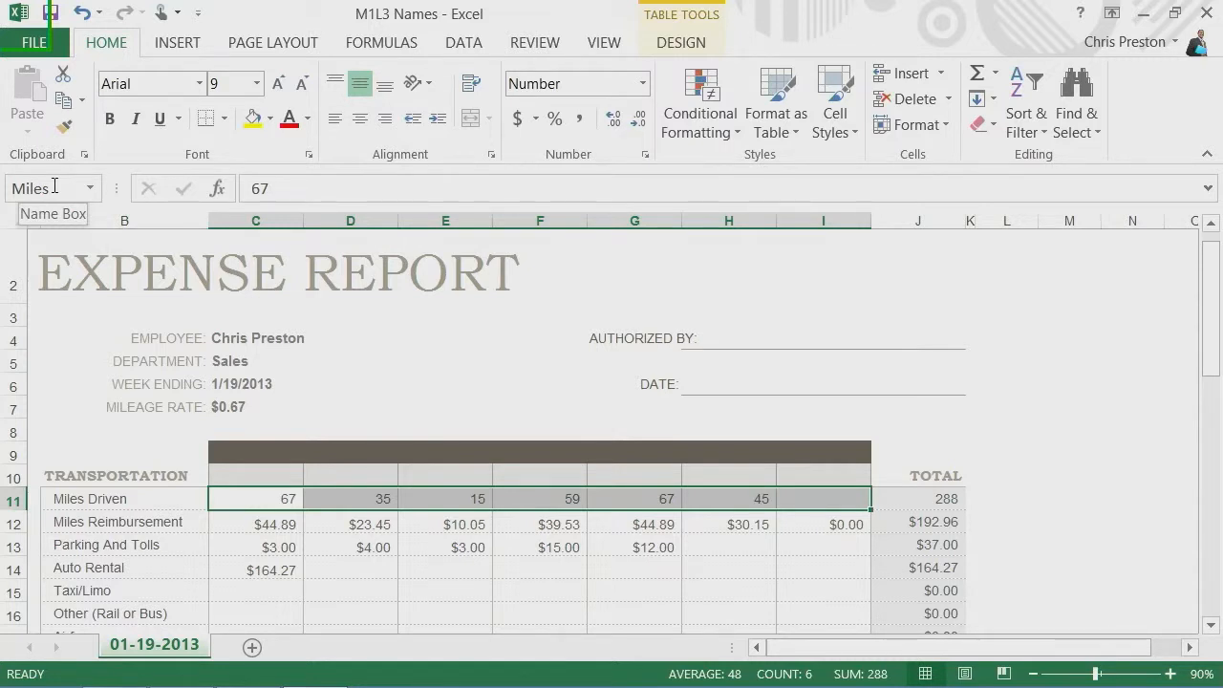
- Move to cell G2 and recall the named range Miles by entering its name
left_click(633, 278)
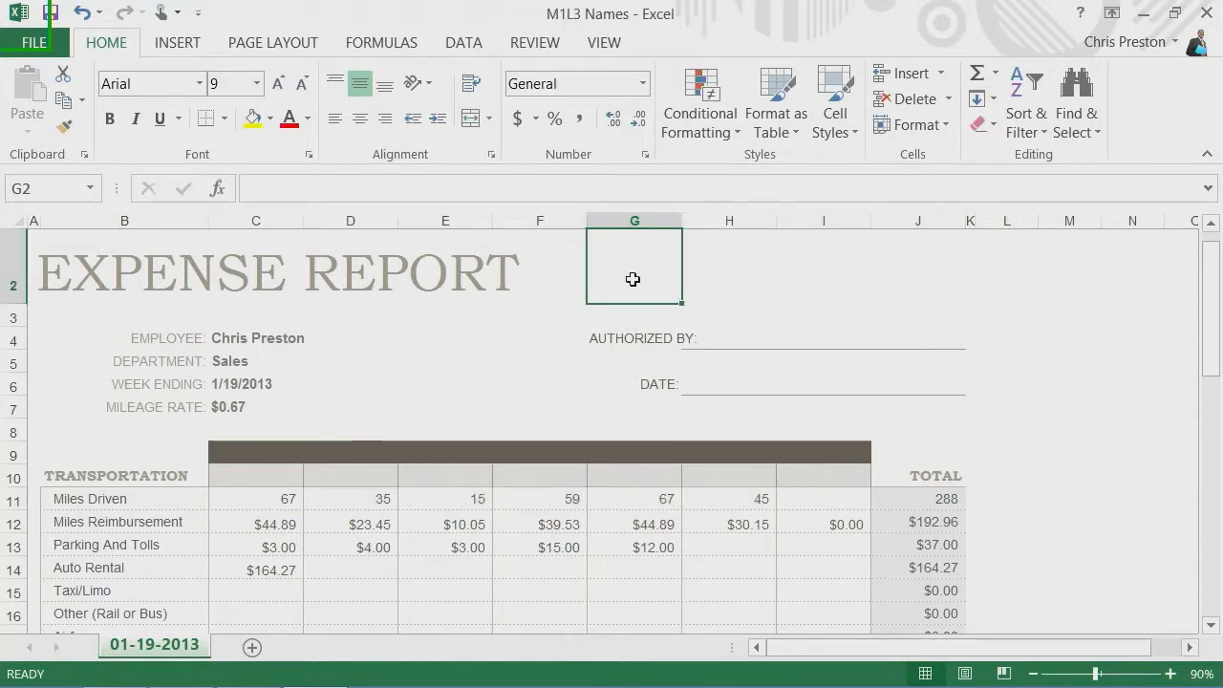
left_click(53, 184)
type("Miles")
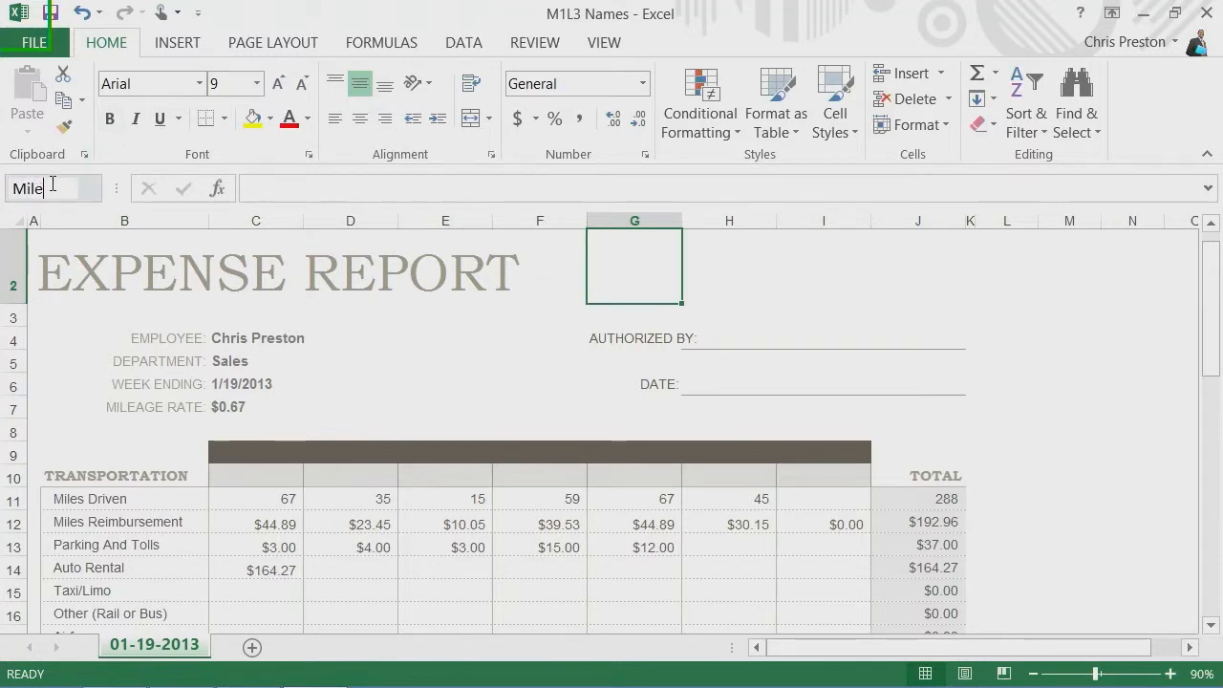
key("Return")
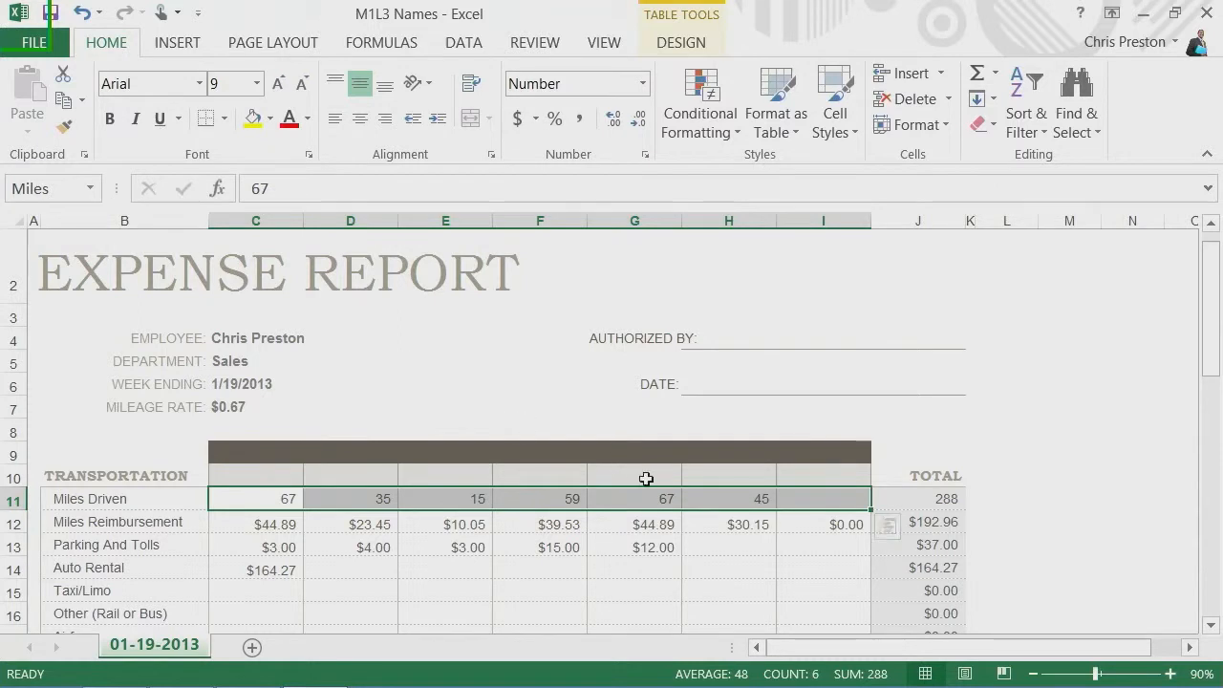
- Replace the Miles Driven total formula in J11 with =SUM(miles)
left_click(917, 498)
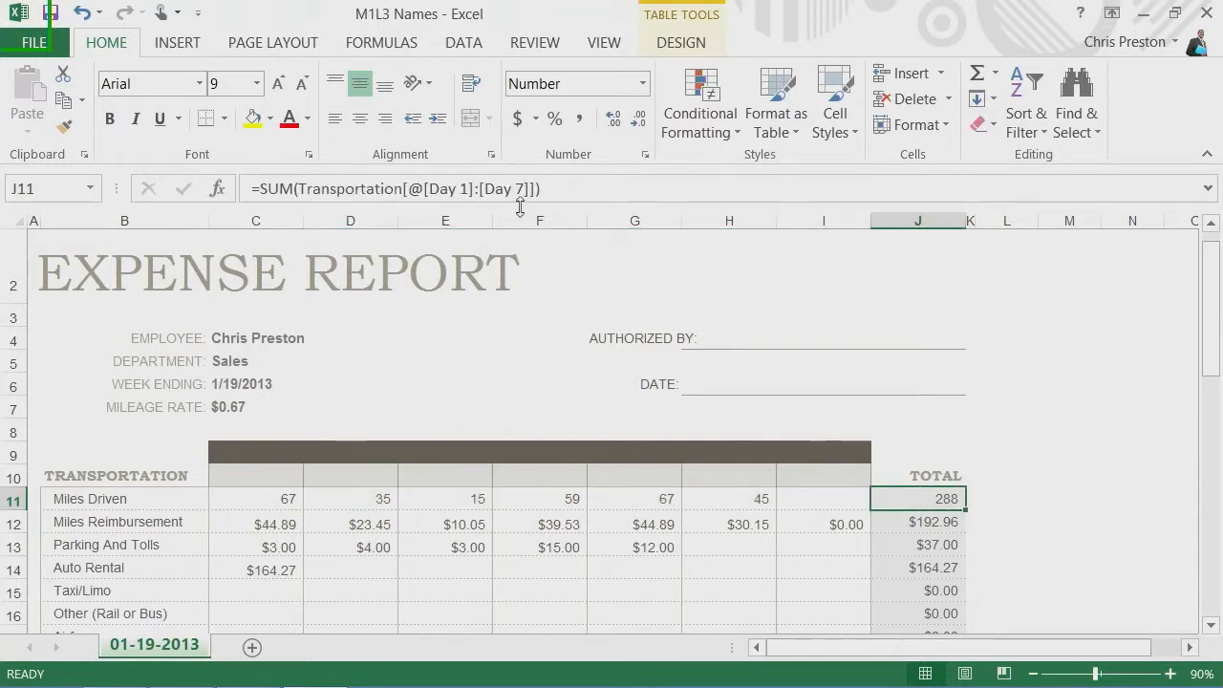
left_click(575, 190)
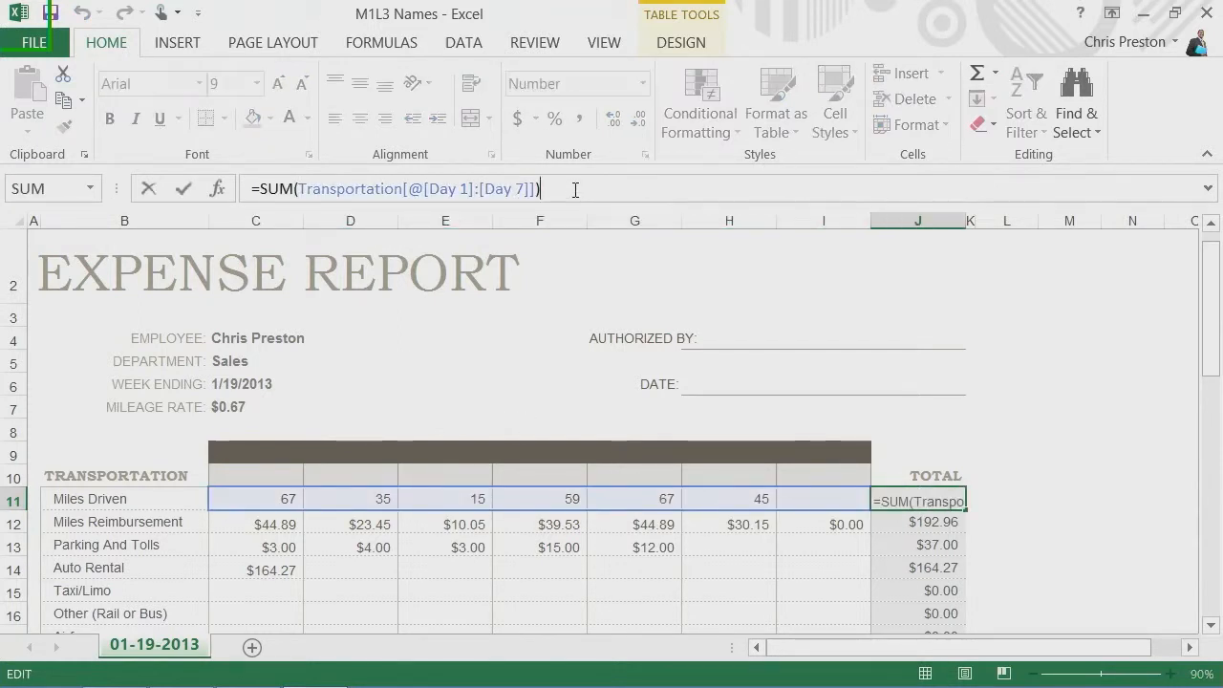
left_click_drag(575, 189, 252, 189)
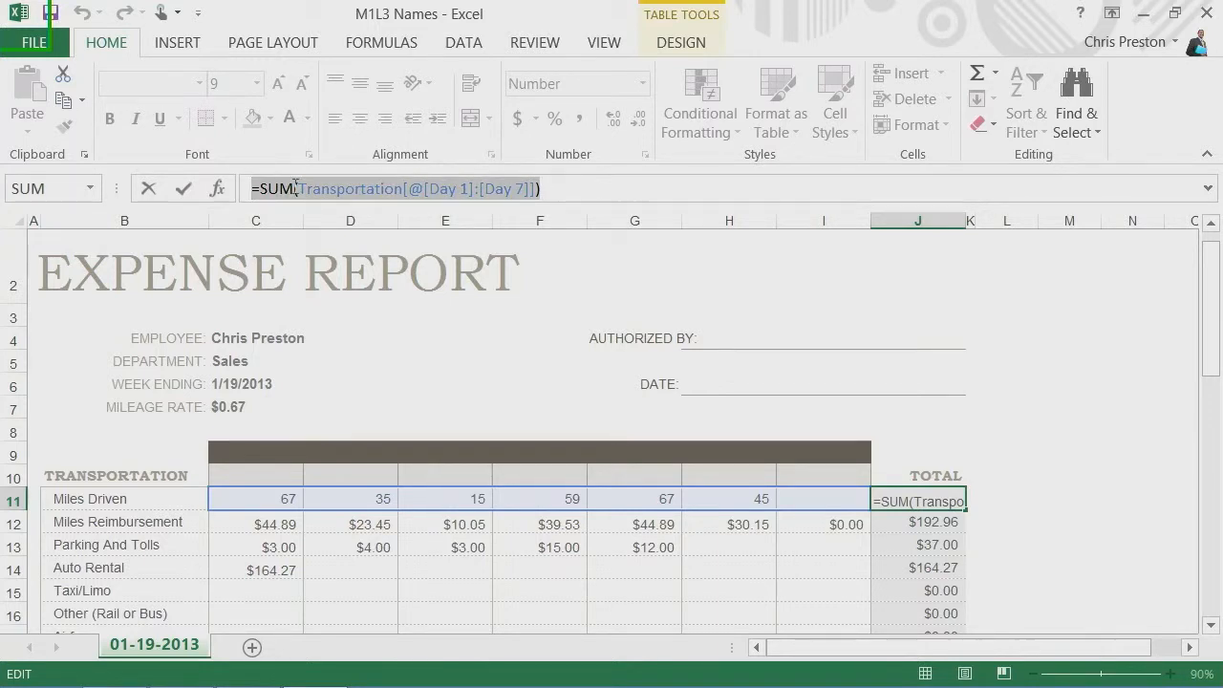
type("=SUM(")
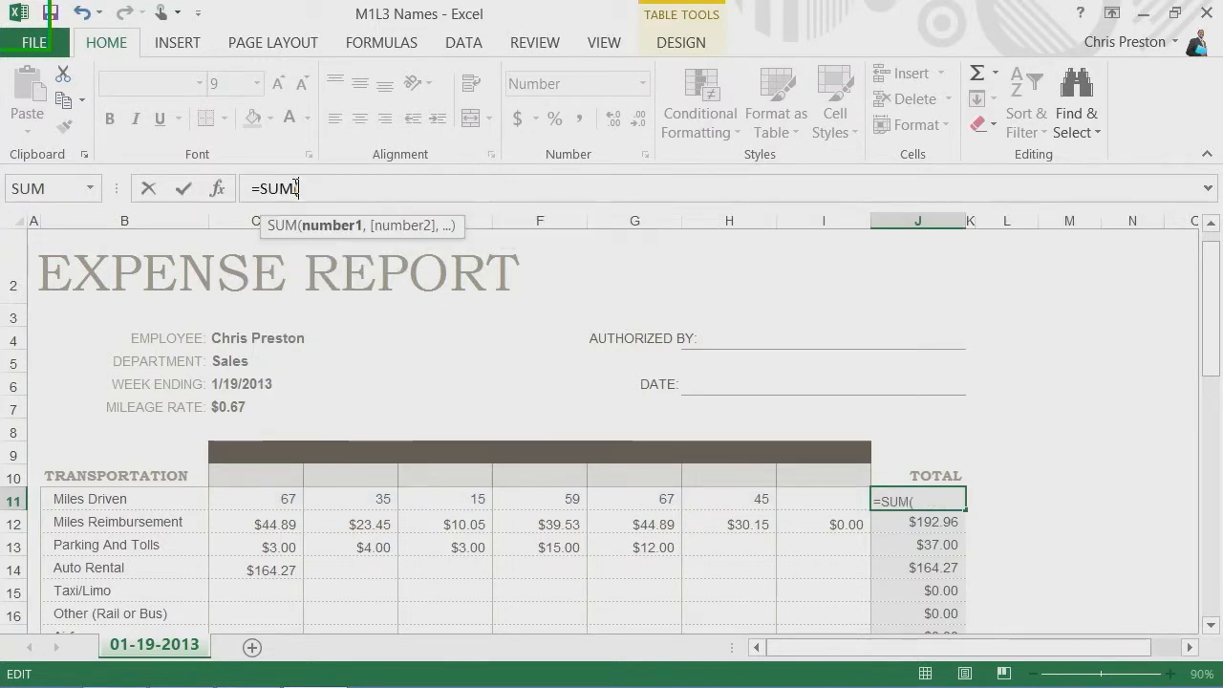
type("miles")
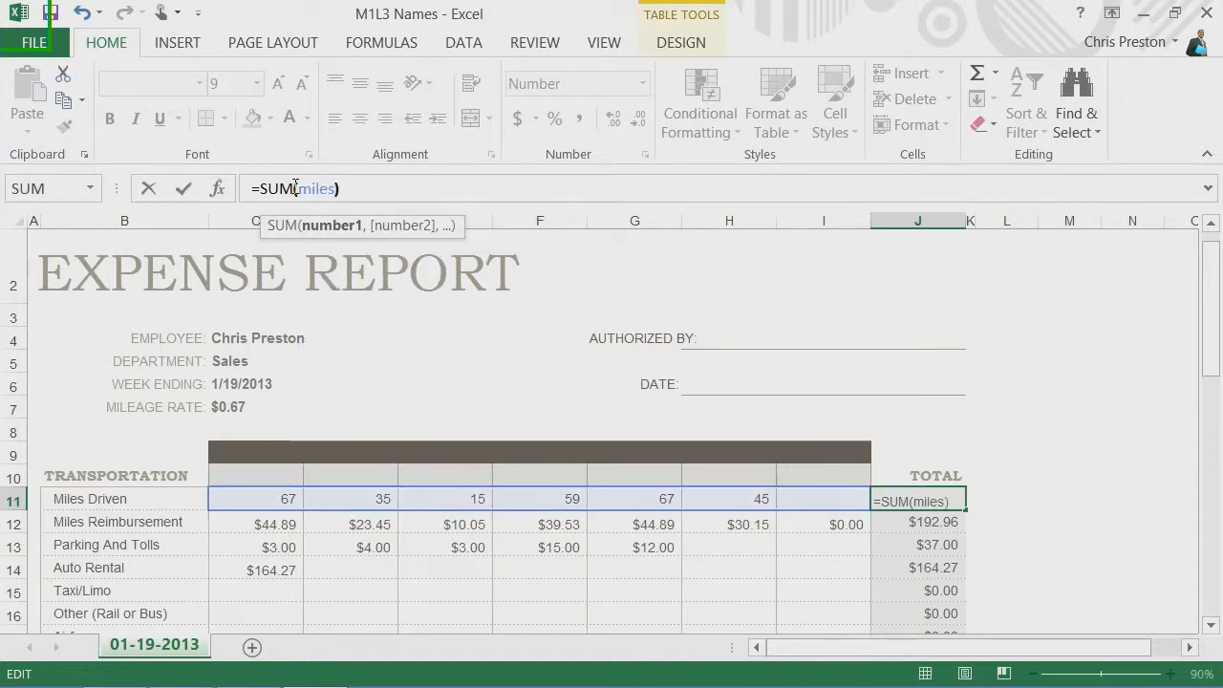
key("Return")
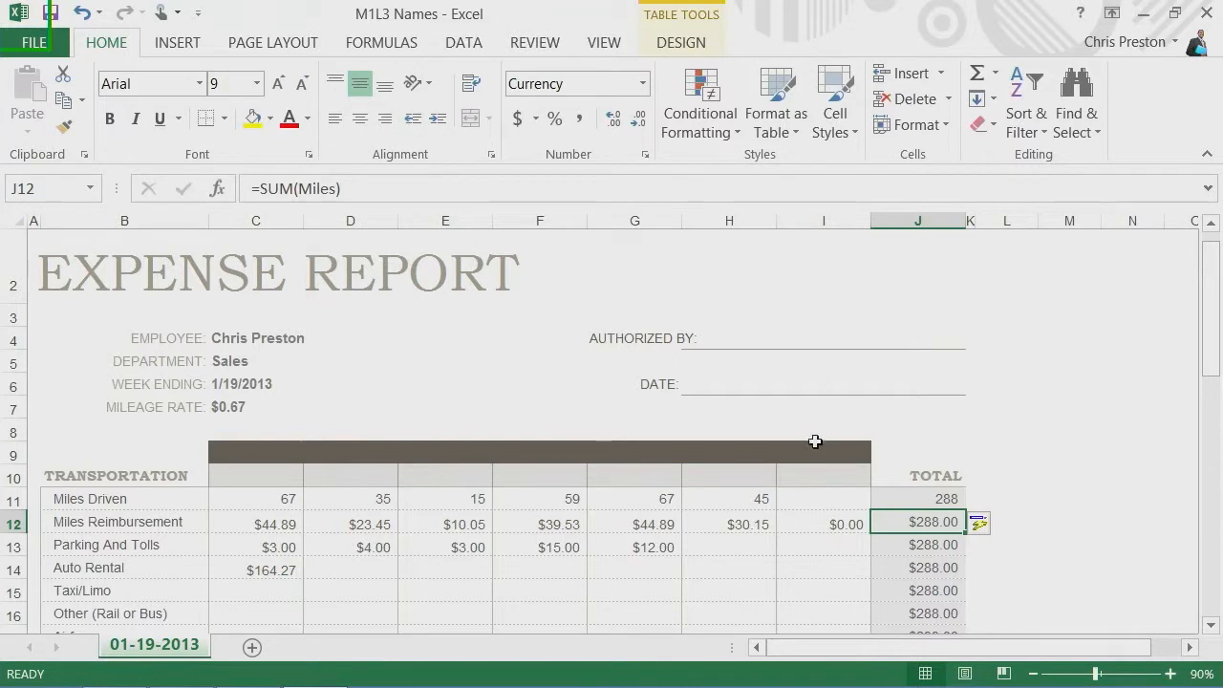
- Review the workbook's defined names and the Miles reference in the Name Manager, and close it
left_click(797, 501)
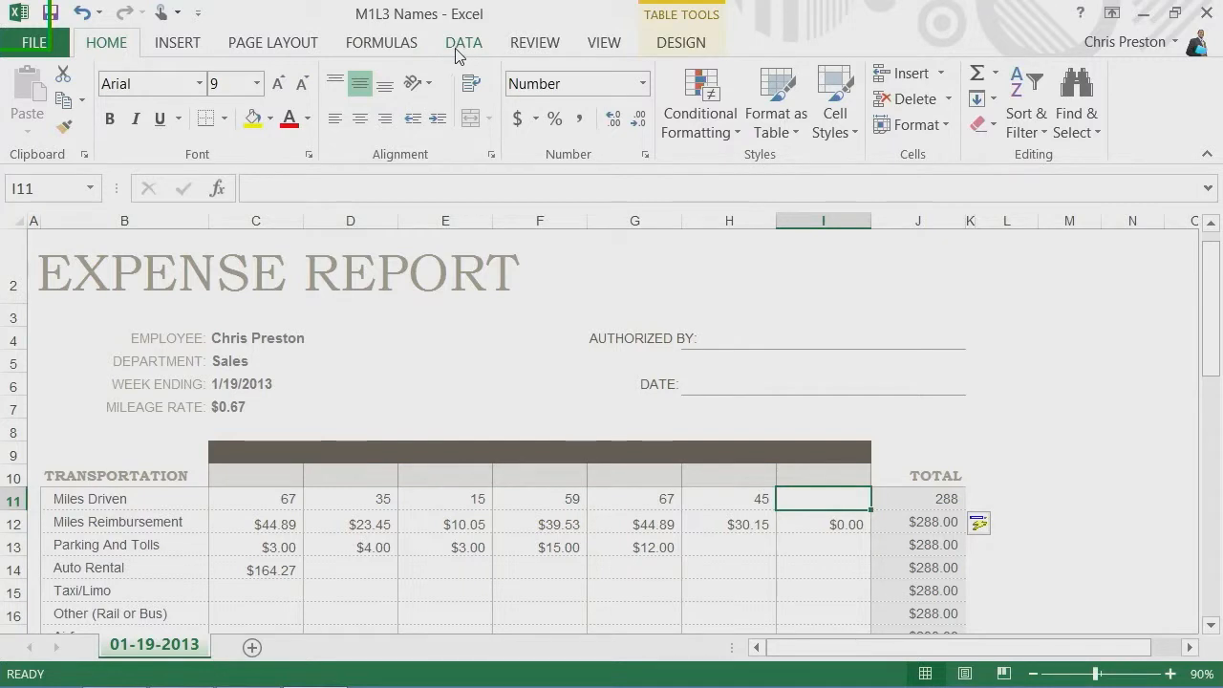
left_click(383, 43)
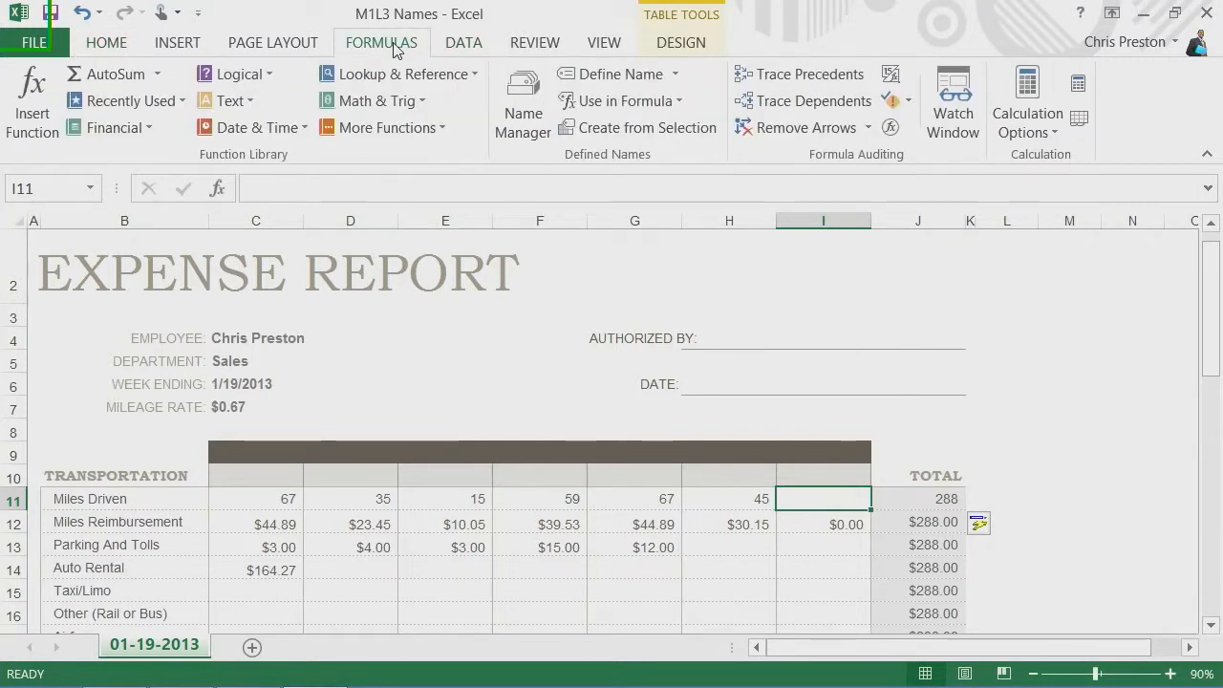
left_click(524, 105)
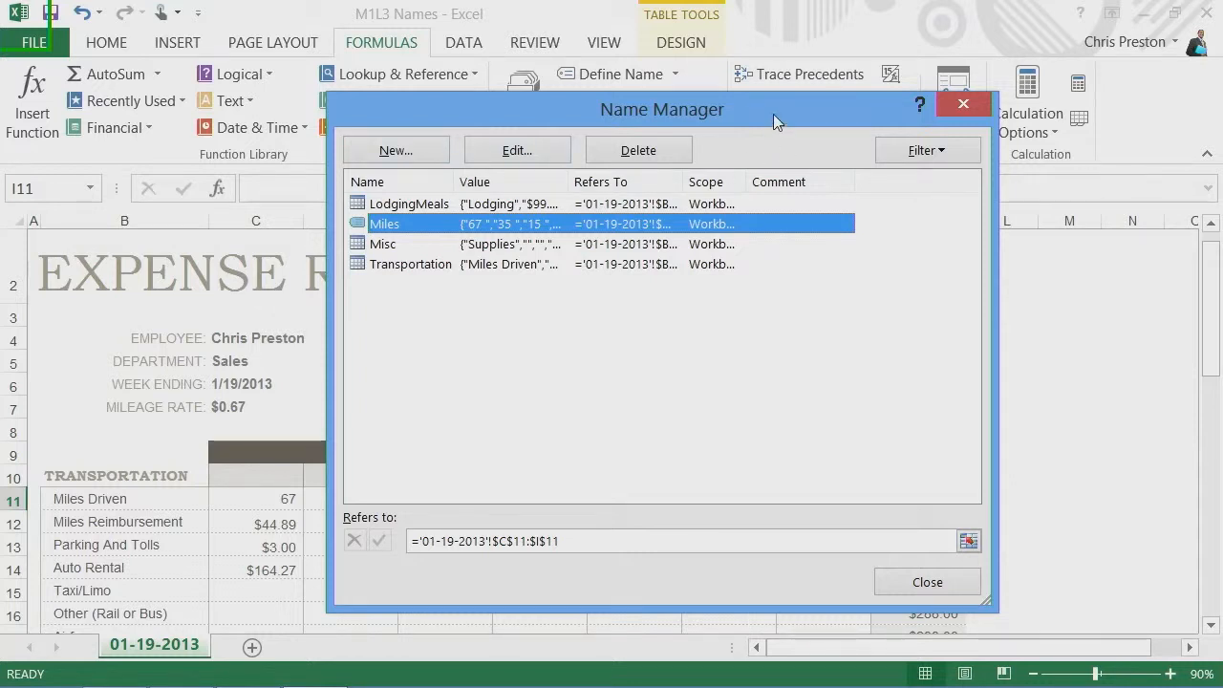
left_click(962, 103)
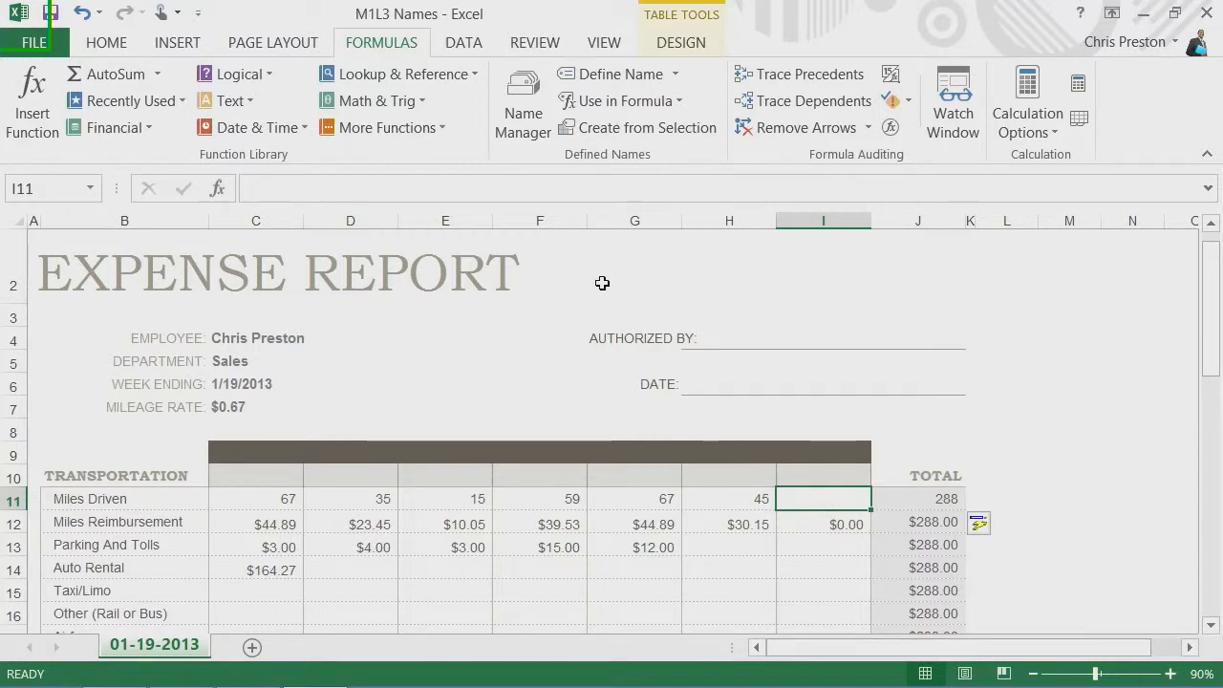
left_click(108, 46)
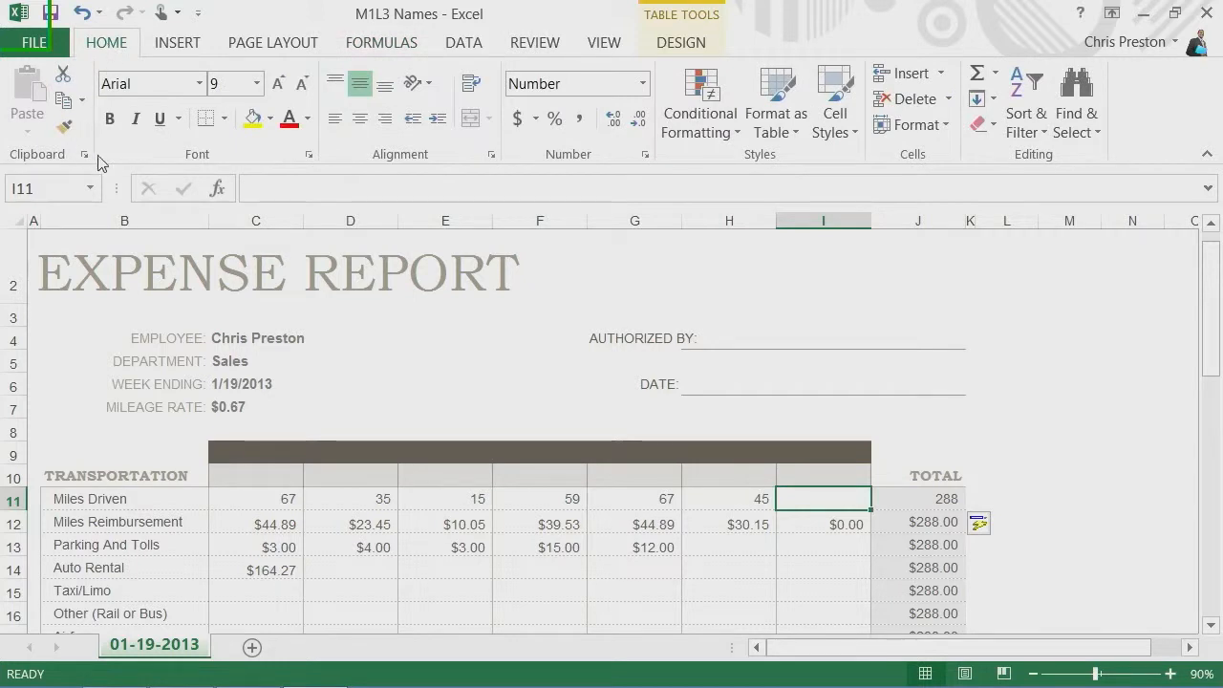